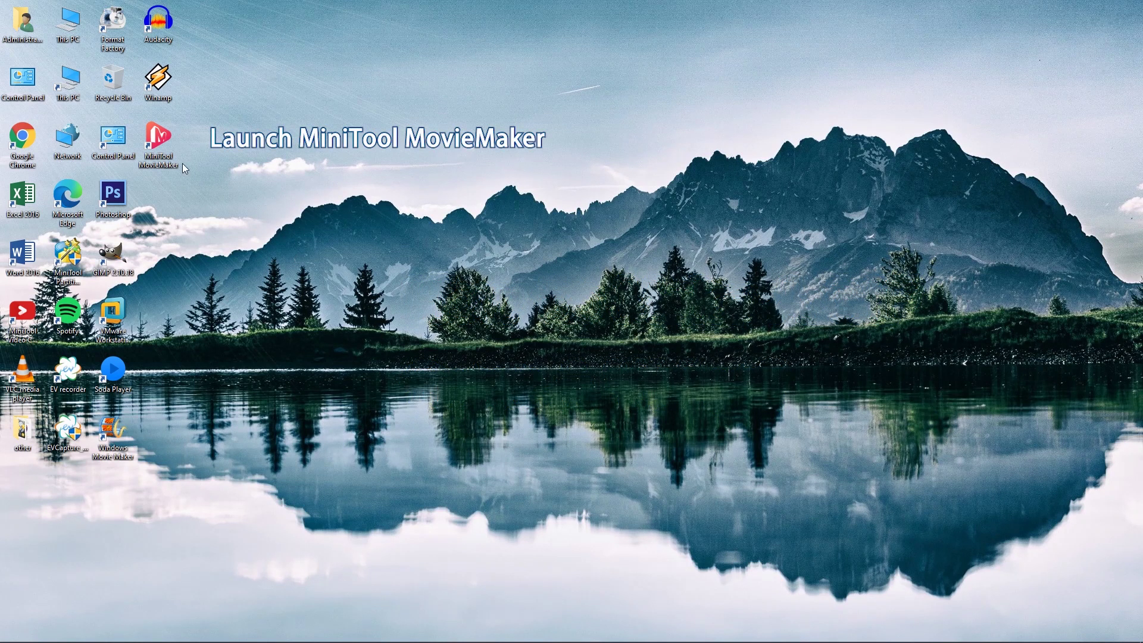
# Step: Launch MiniTool MovieMaker from its desktop icon
pyautogui.doubleClick(174, 148)
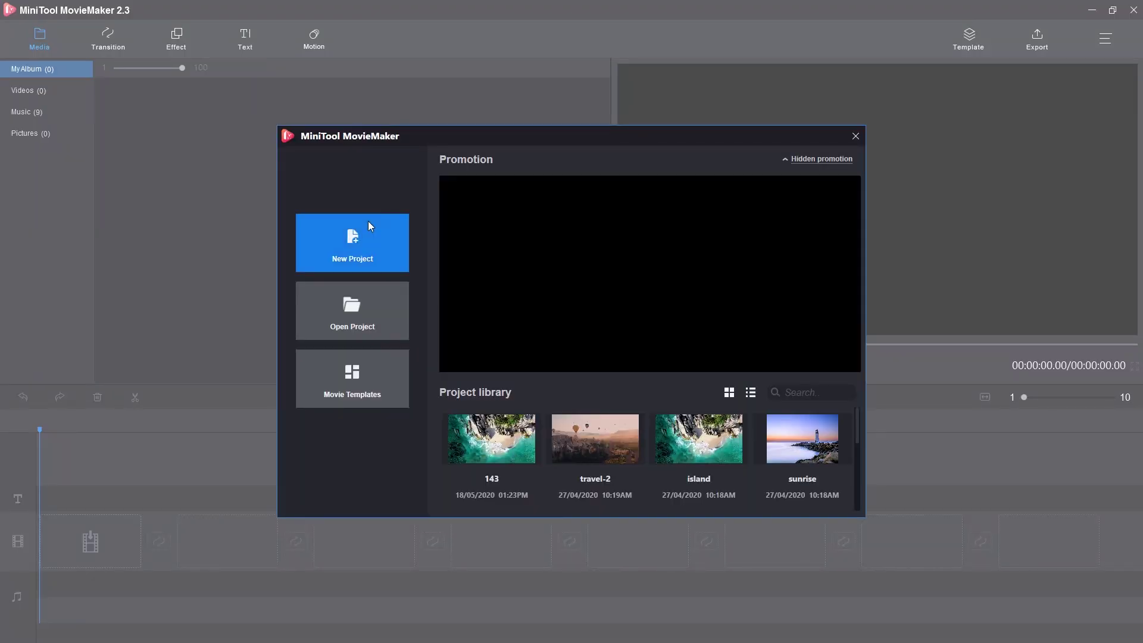
# Step: Dismiss the startup window and import the My Movie video from the Videos folder
pyautogui.click(856, 143)
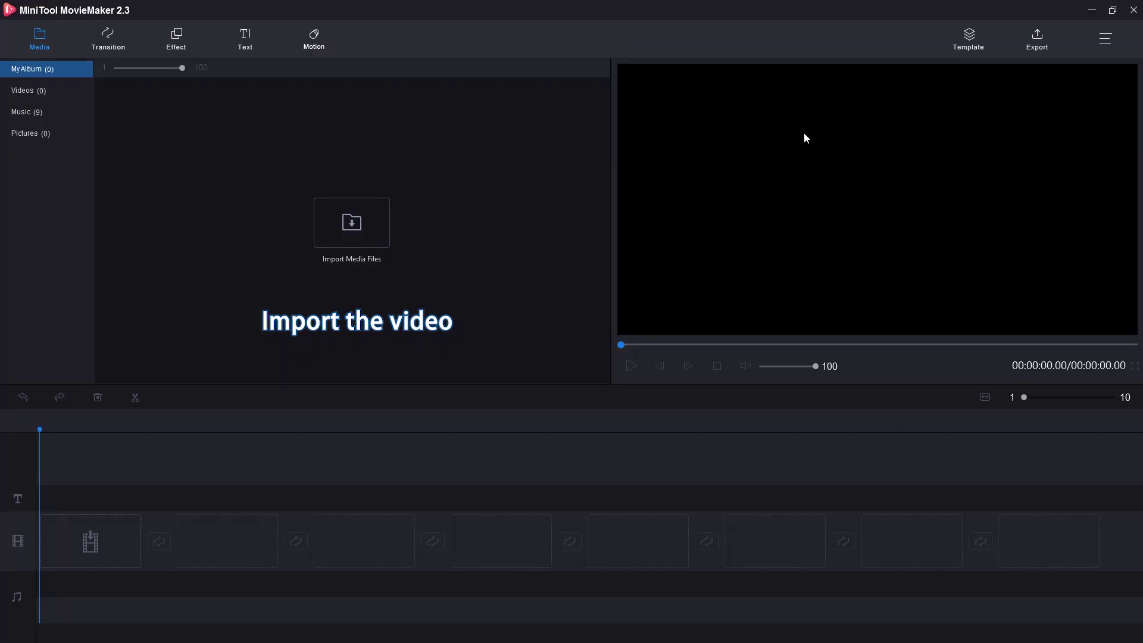
pyautogui.click(382, 214)
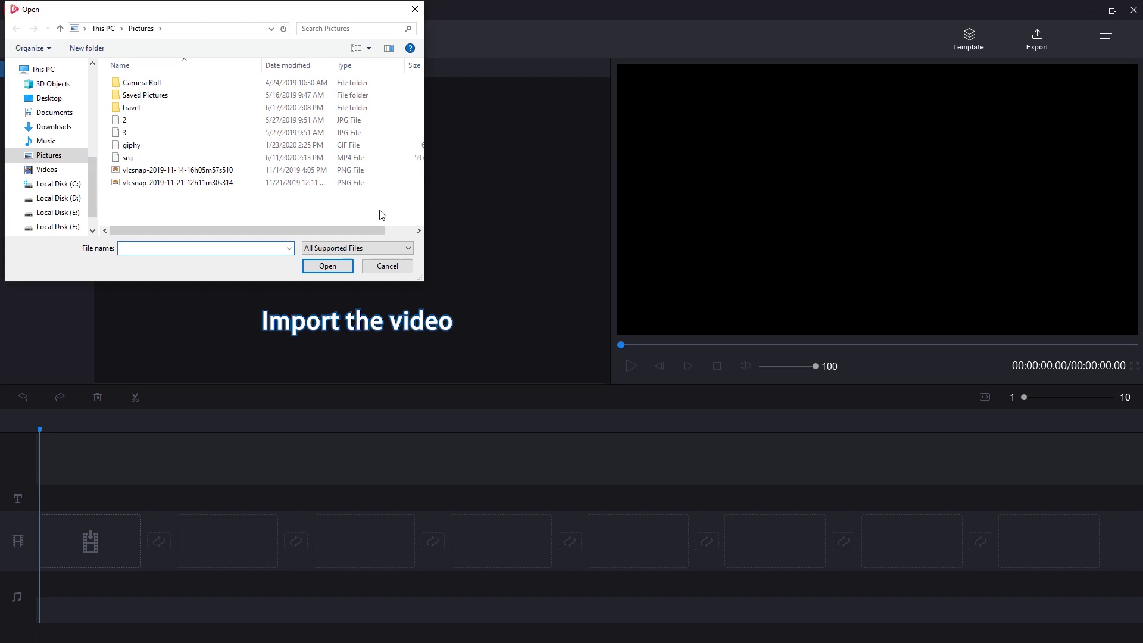
pyautogui.click(46, 171)
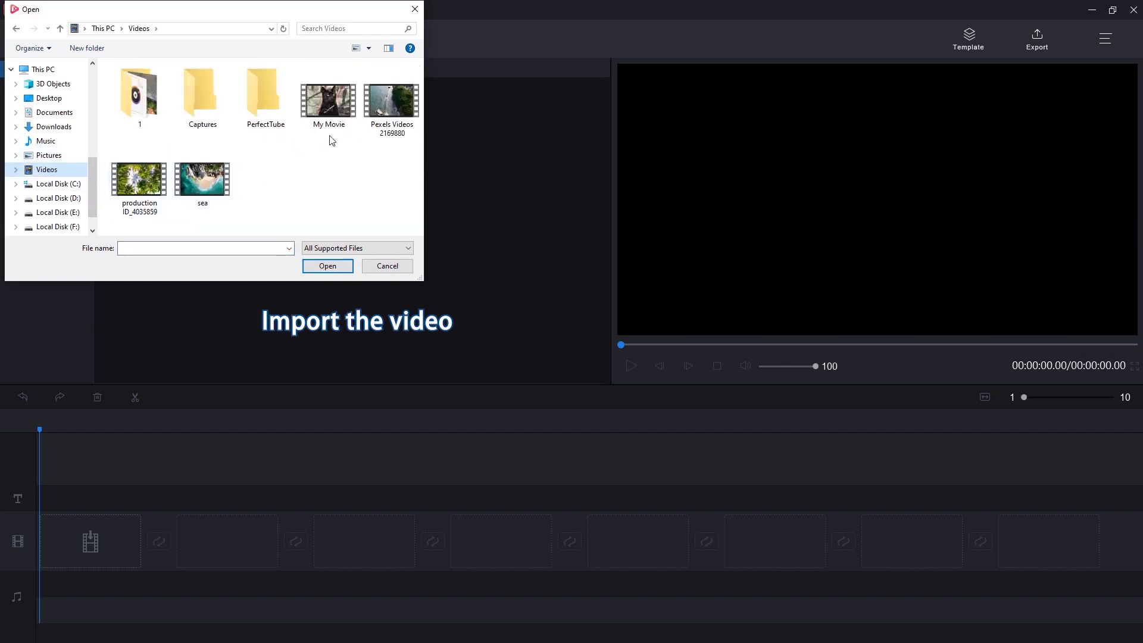
pyautogui.click(341, 110)
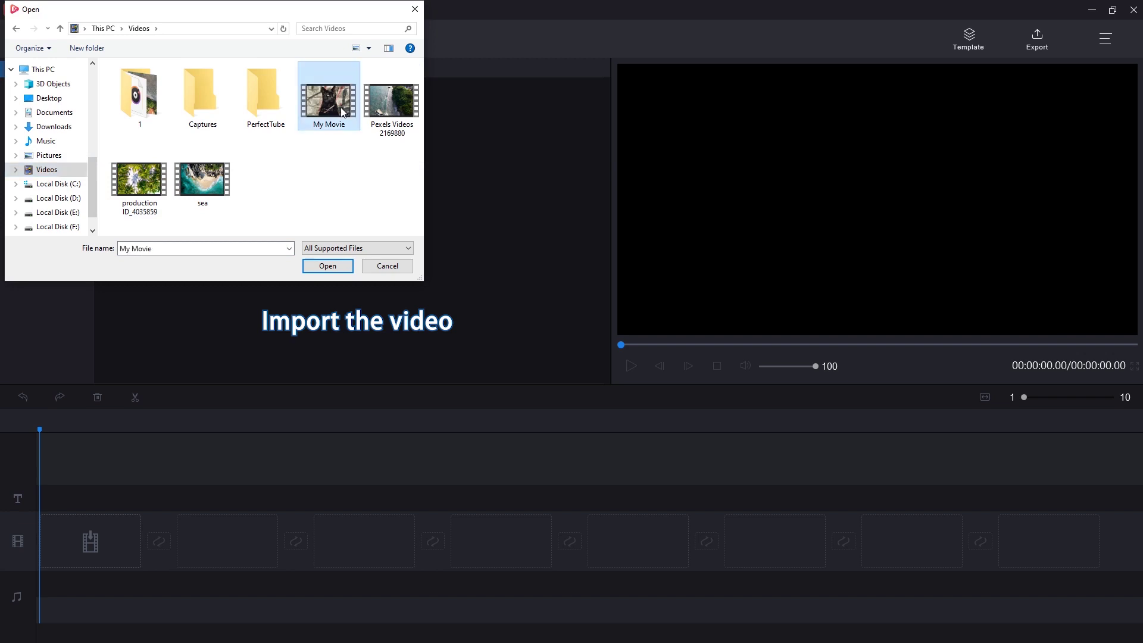
pyautogui.click(342, 271)
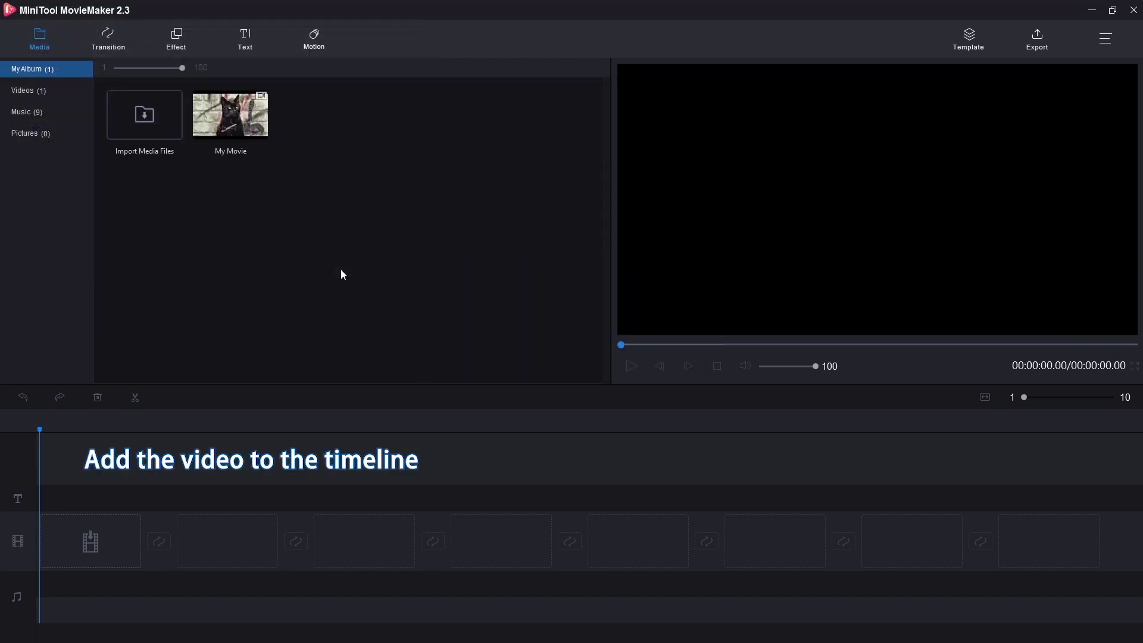
# Step: Drag the My Movie clip onto the timeline and zoom the timeline to fit it
pyautogui.click(229, 112)
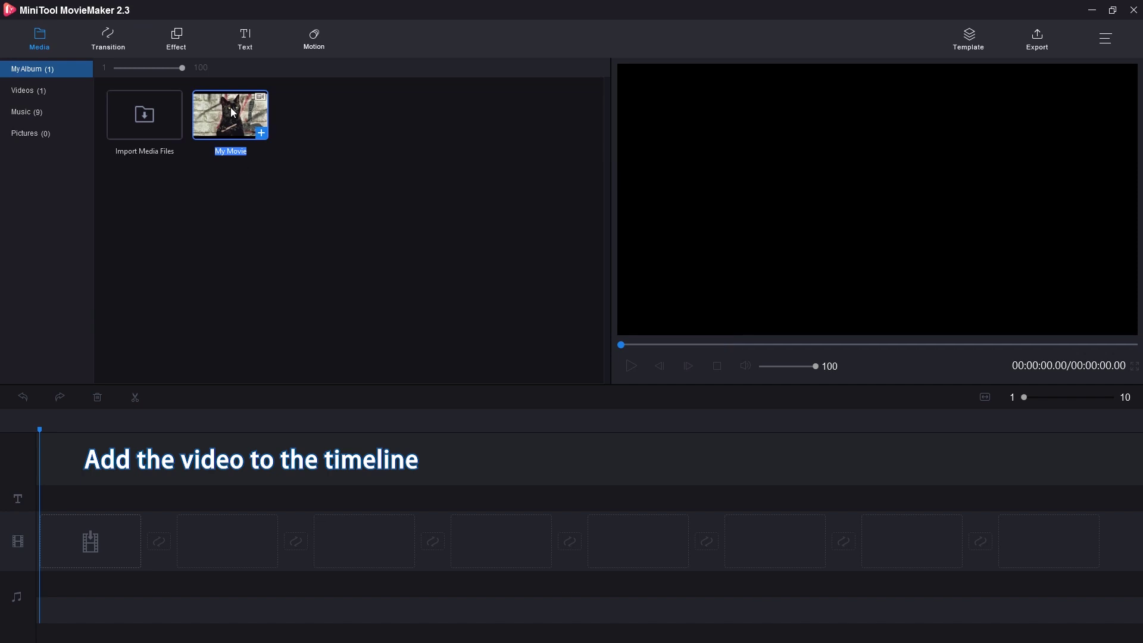
pyautogui.moveTo(229, 112); pyautogui.dragTo(96, 539)
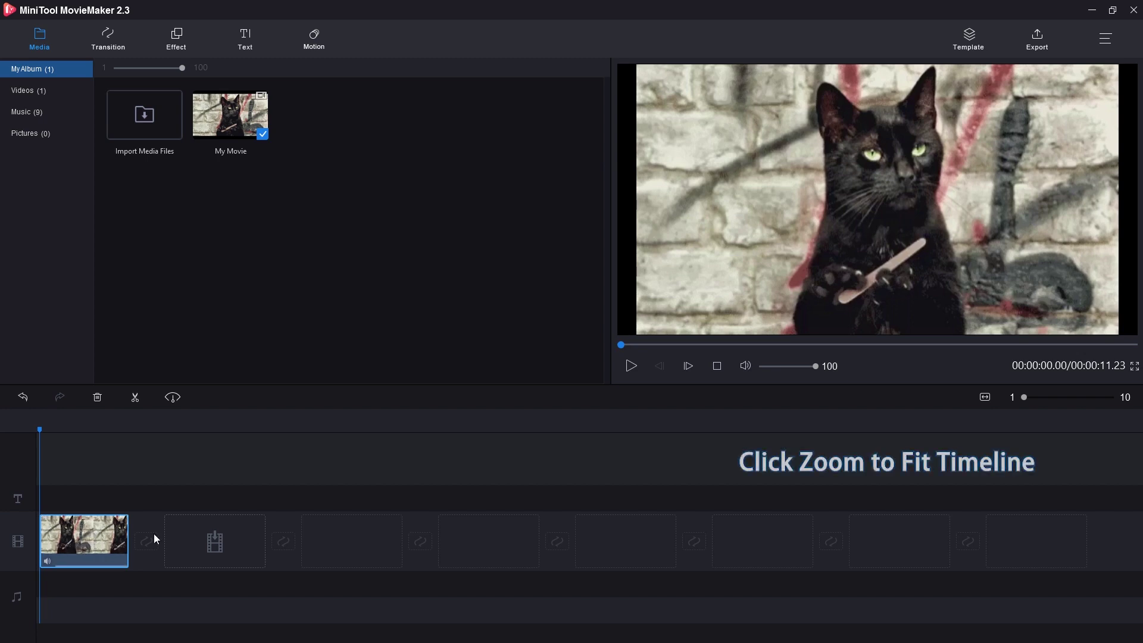
pyautogui.click(984, 401)
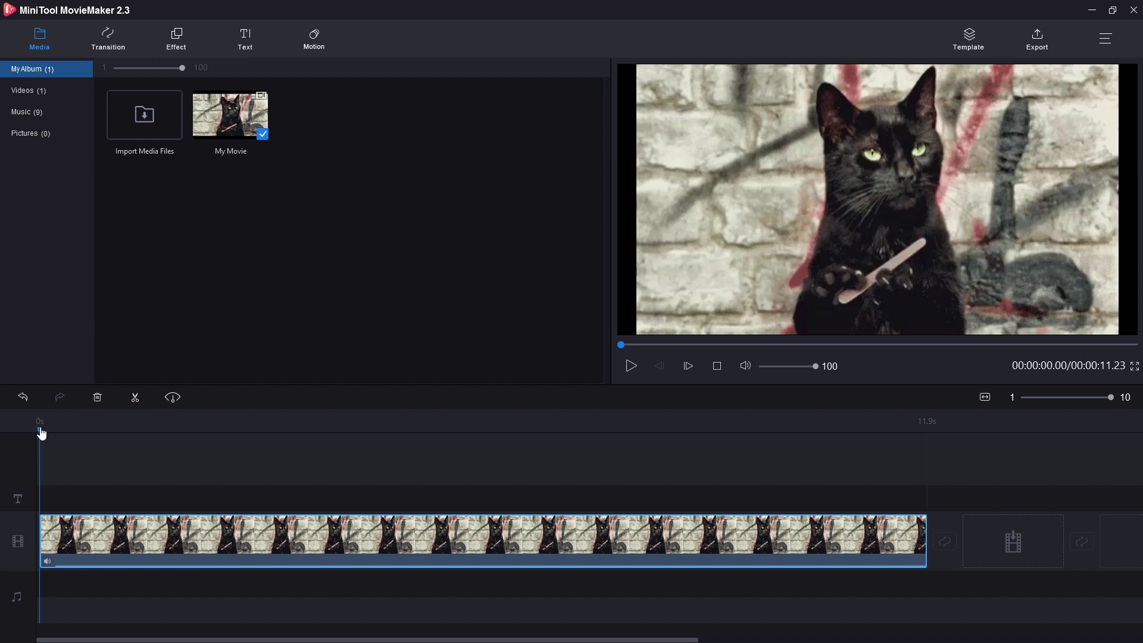
# Step: Split the cat clip at about 2 seconds and delete the opening piece
pyautogui.moveTo(42, 437); pyautogui.dragTo(254, 437)
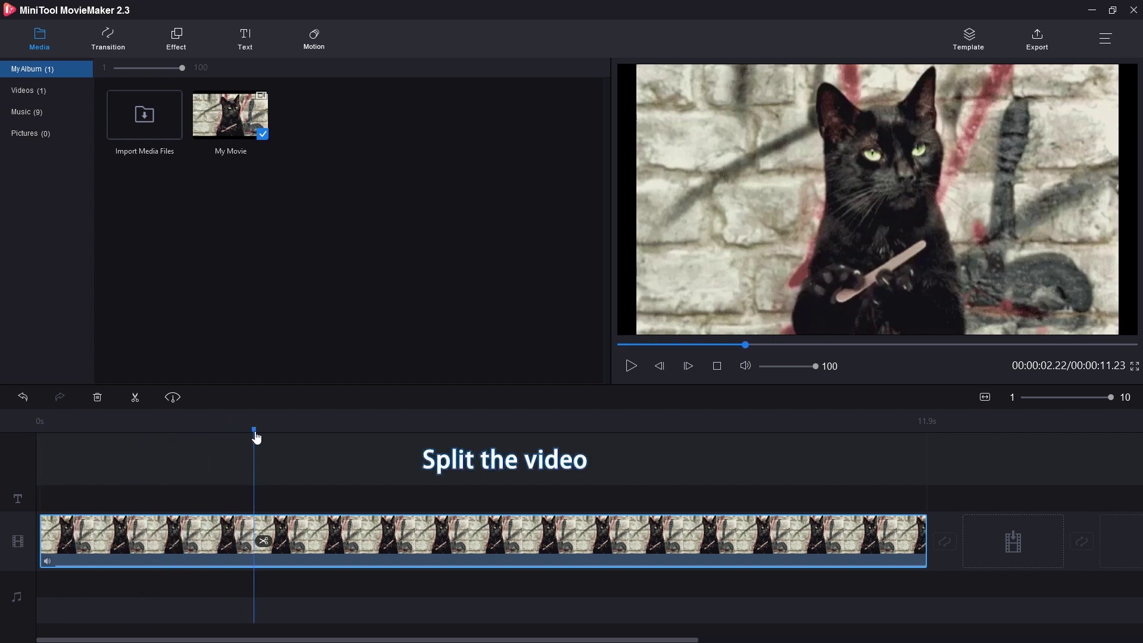
pyautogui.click(266, 542)
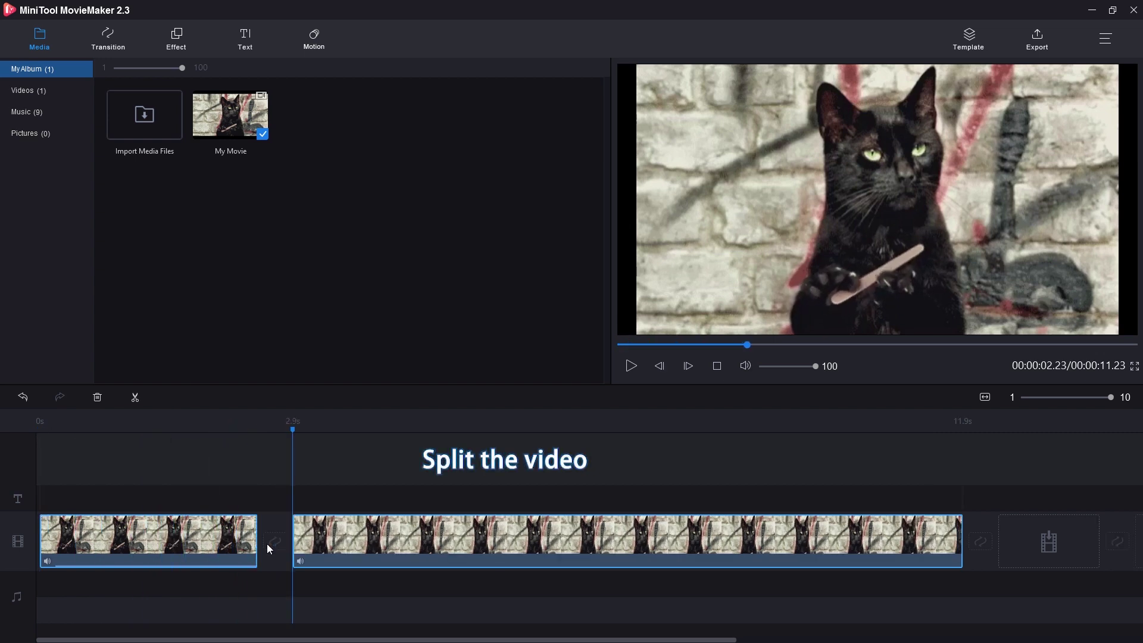
pyautogui.click(205, 540)
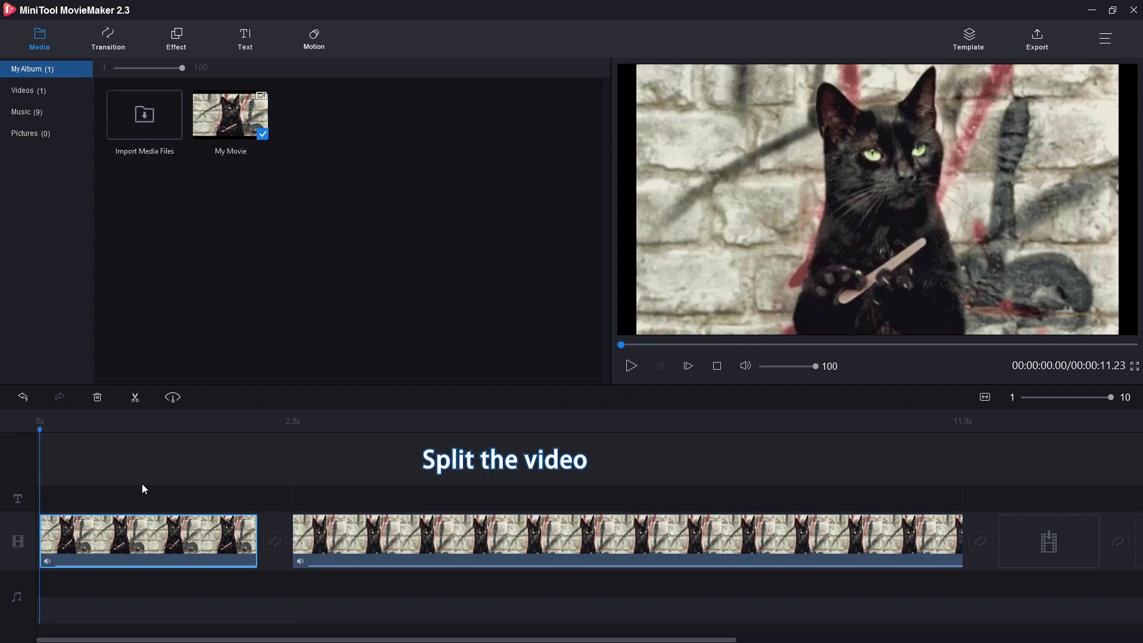
pyautogui.click(97, 402)
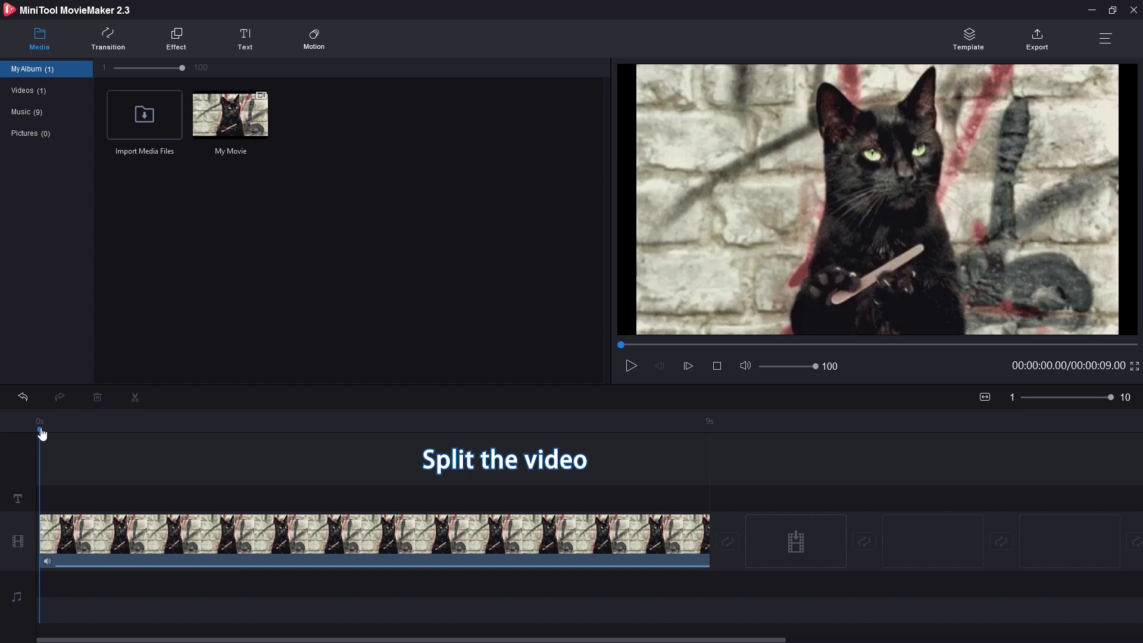
# Step: Split near the 6-second mark and delete the tail, leaving a 6.13-second clip
pyautogui.moveTo(42, 434); pyautogui.dragTo(524, 494)
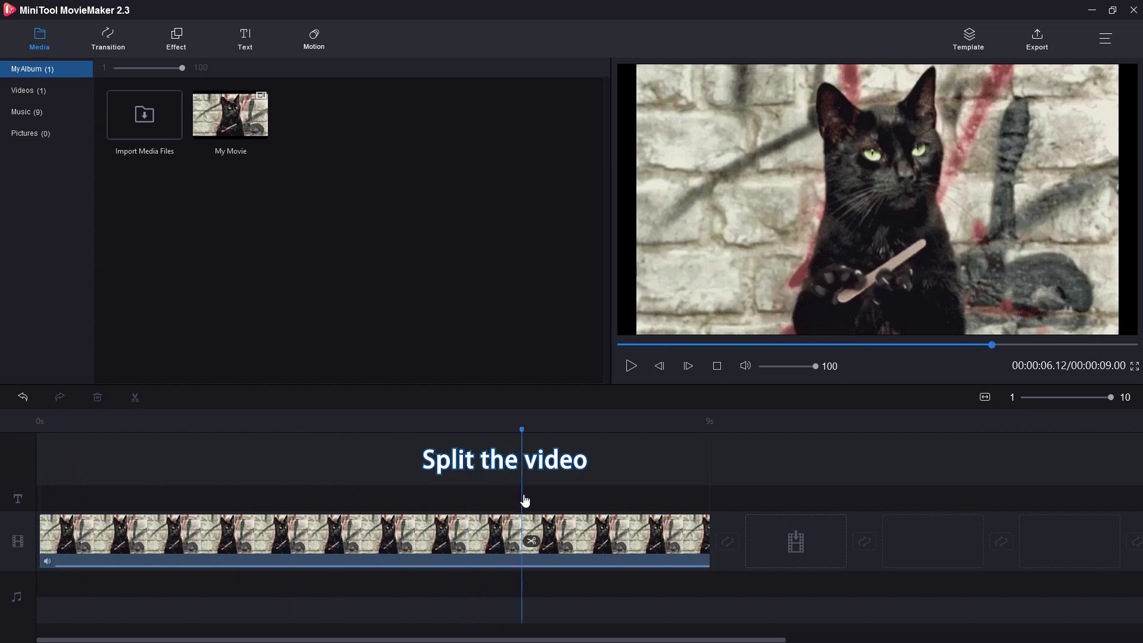
pyautogui.click(538, 545)
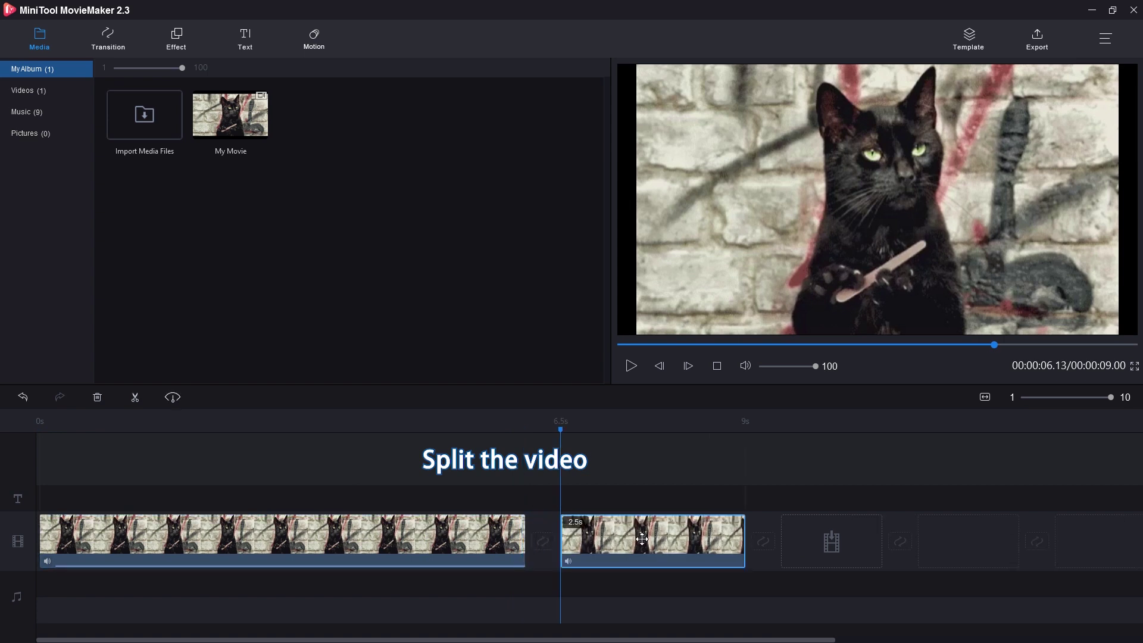
pyautogui.click(98, 398)
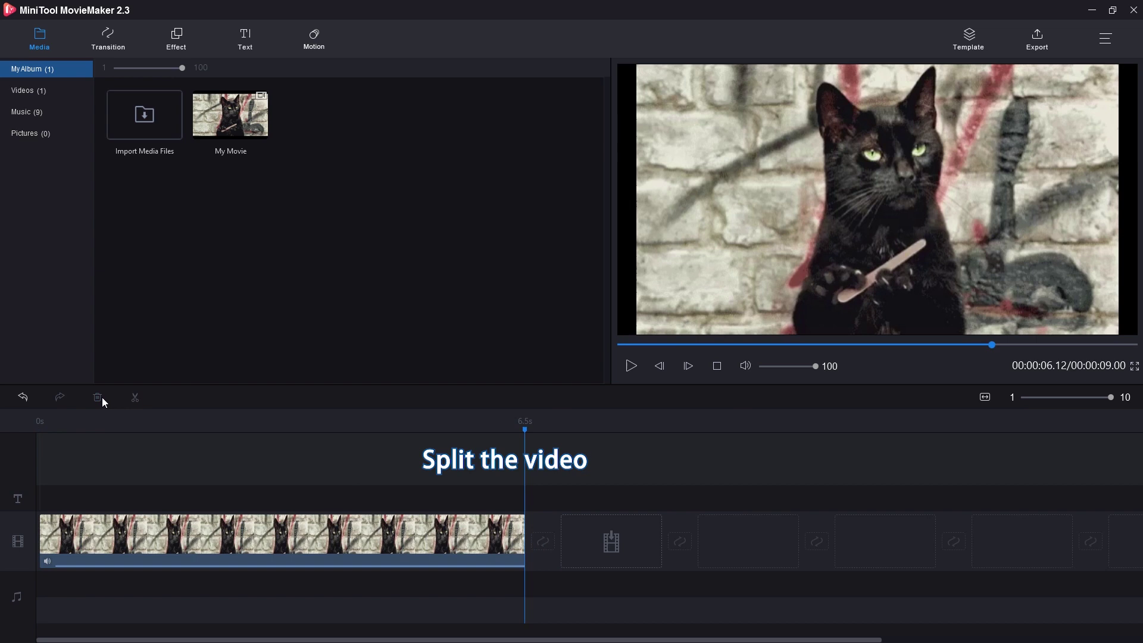
pyautogui.click(127, 520)
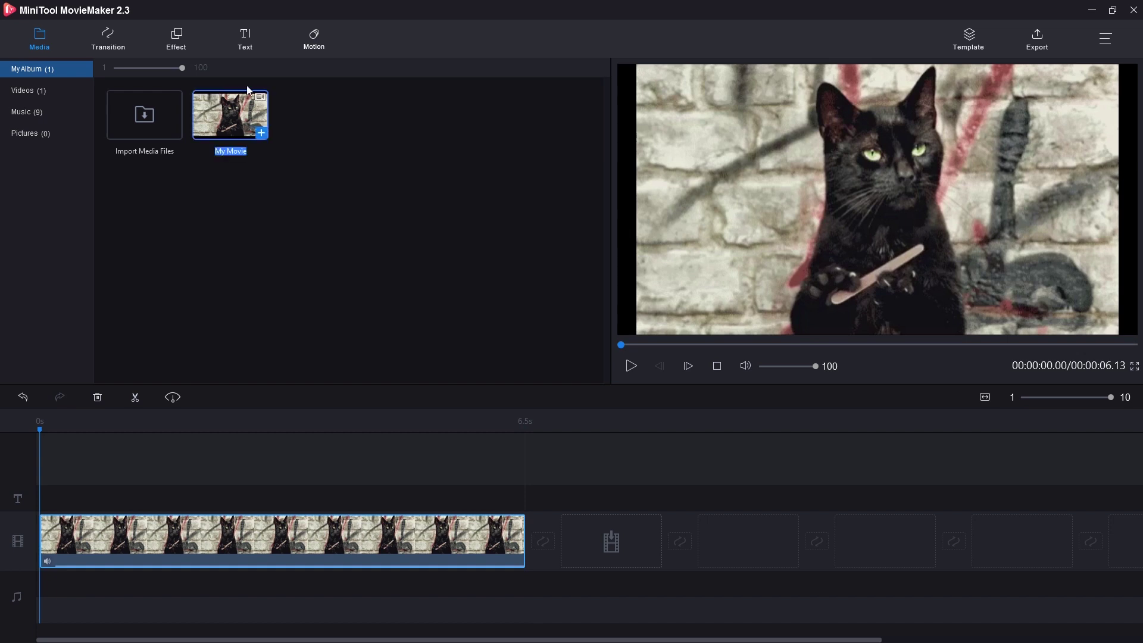
# Step: Add the Caption1 text template to the timeline
pyautogui.click(253, 40)
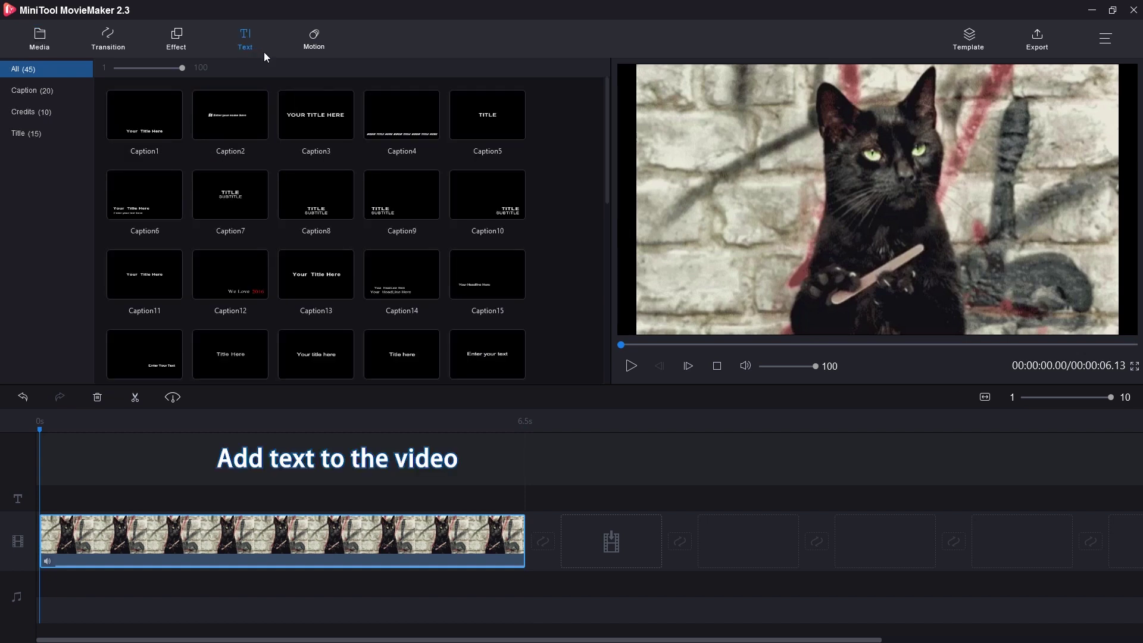
pyautogui.moveTo(157, 116)
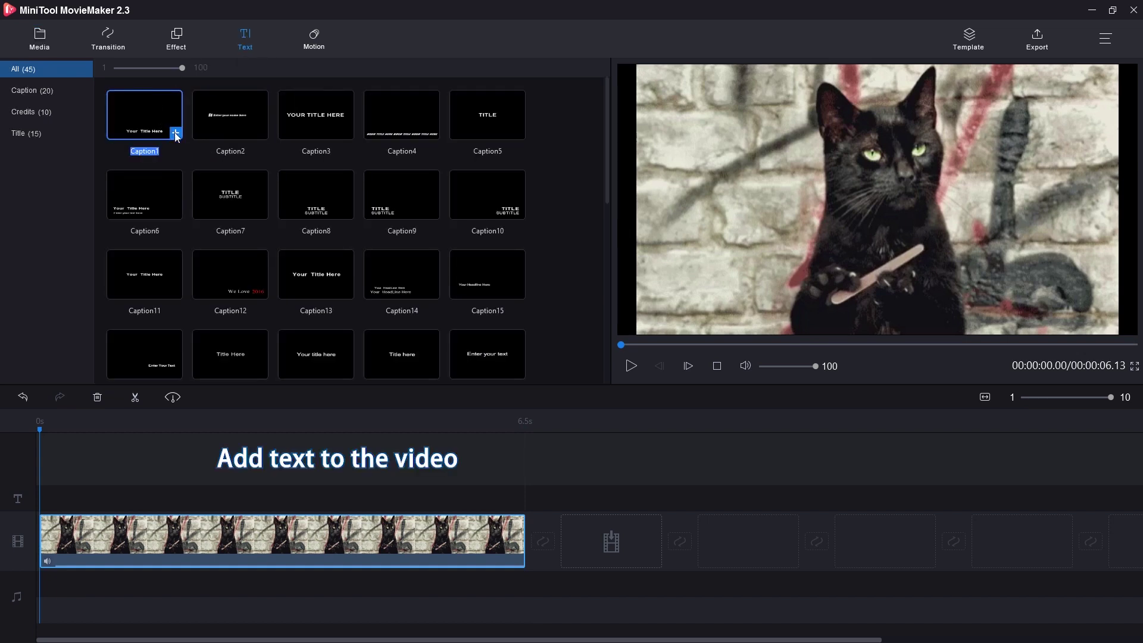
pyautogui.click(176, 133)
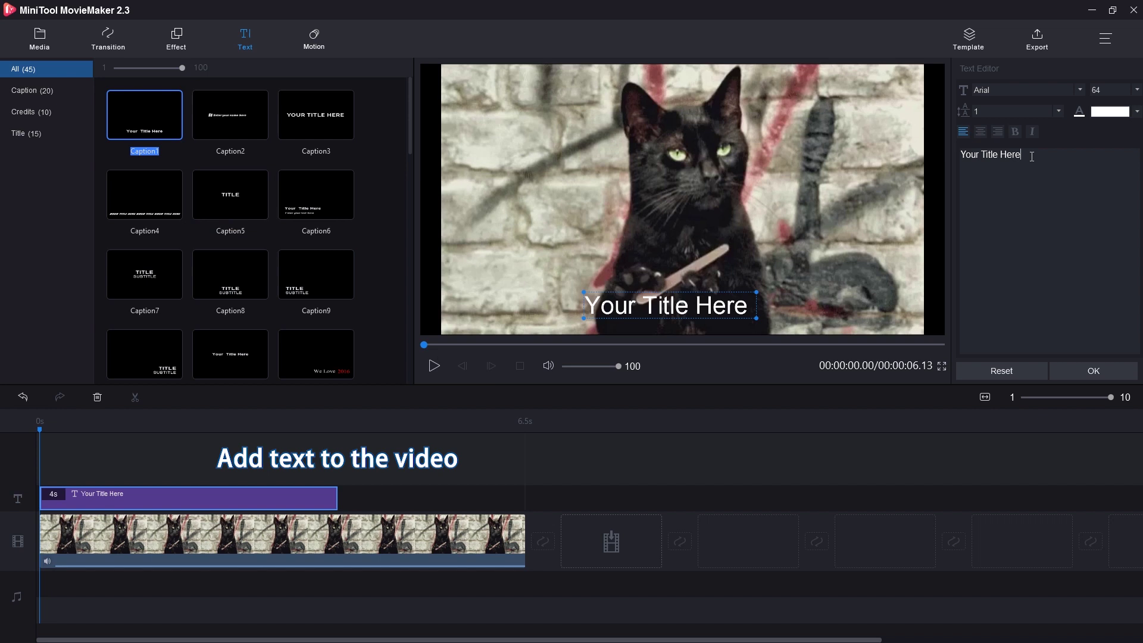
# Step: Replace the placeholder caption text with 'TELL ME MORE'
pyautogui.moveTo(1031, 157); pyautogui.dragTo(963, 156)
pyautogui.press('BackSpace')
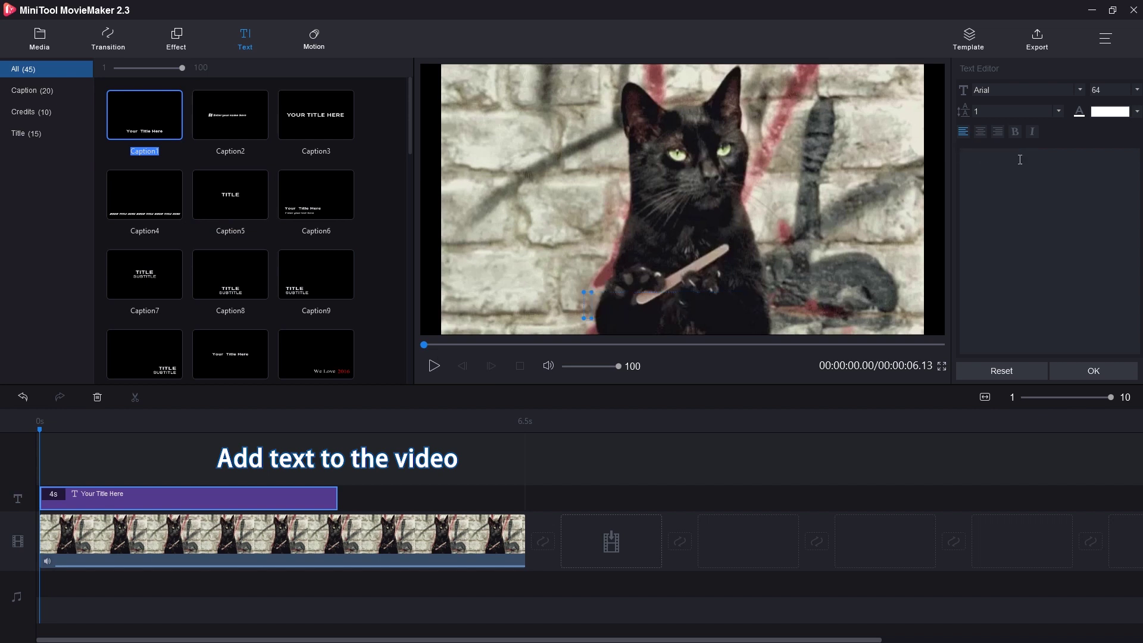
pyautogui.write('TELL')
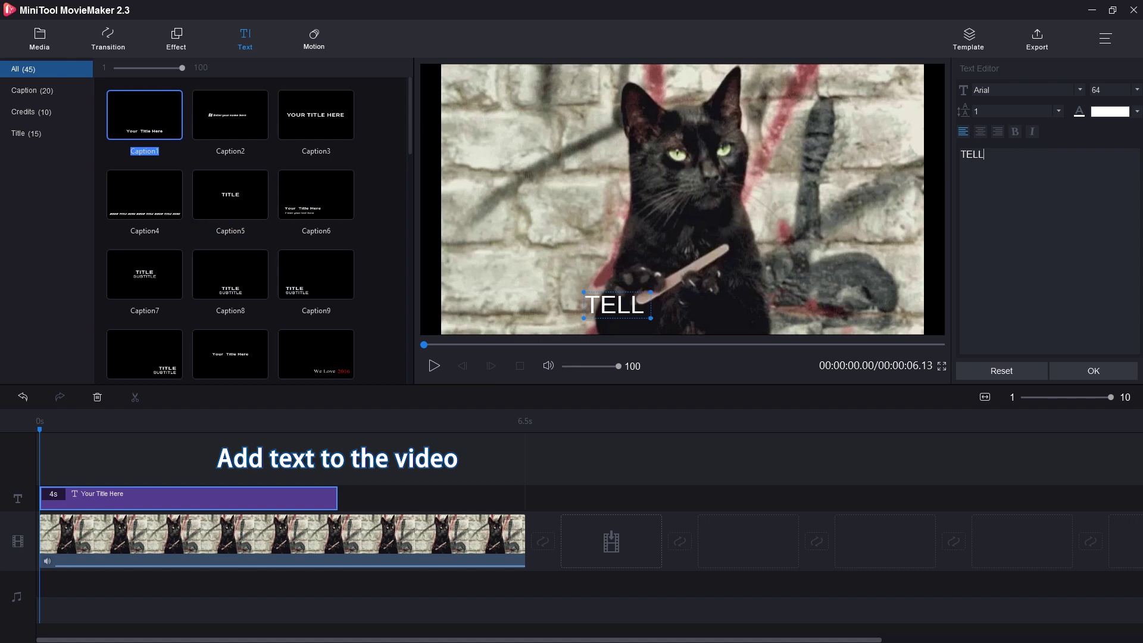
pyautogui.write(' ME ')
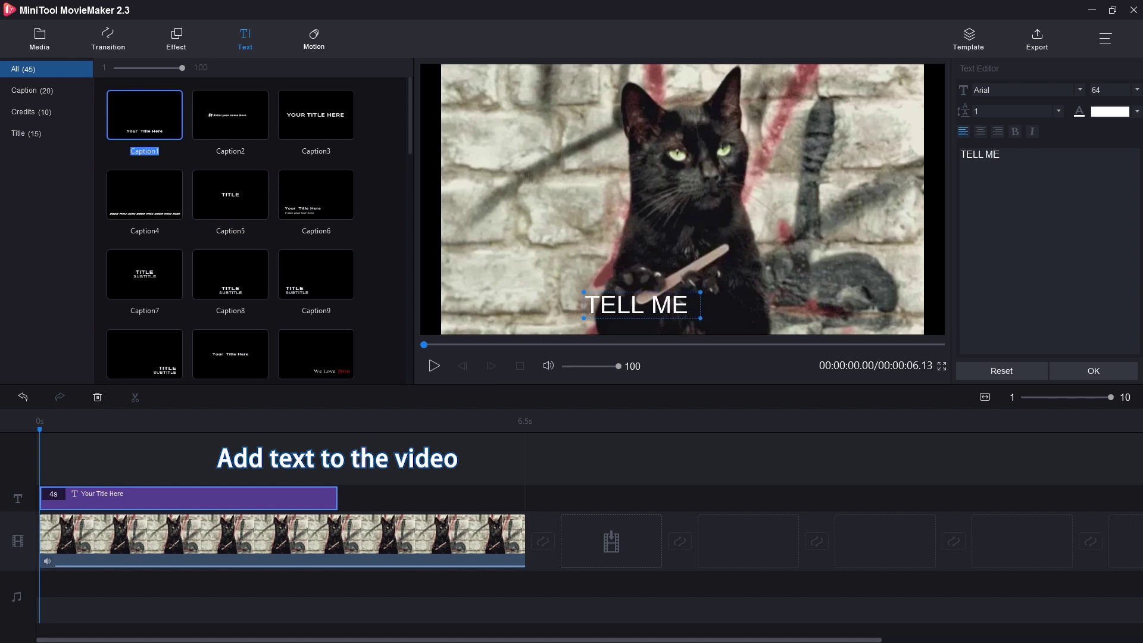
pyautogui.write('MORE')
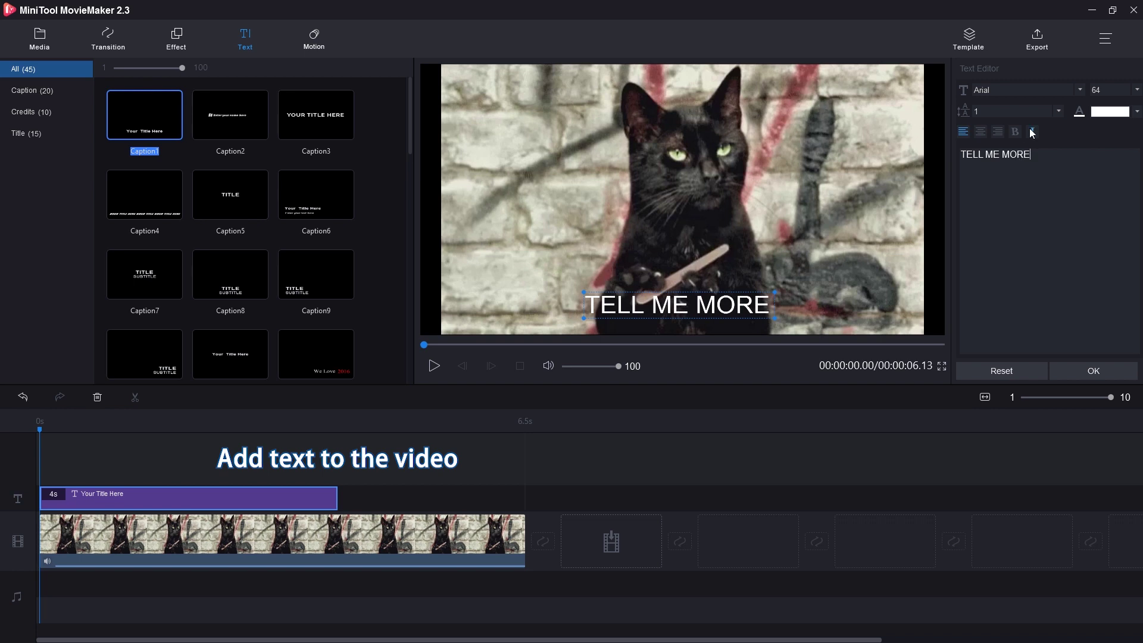
pyautogui.click(1078, 91)
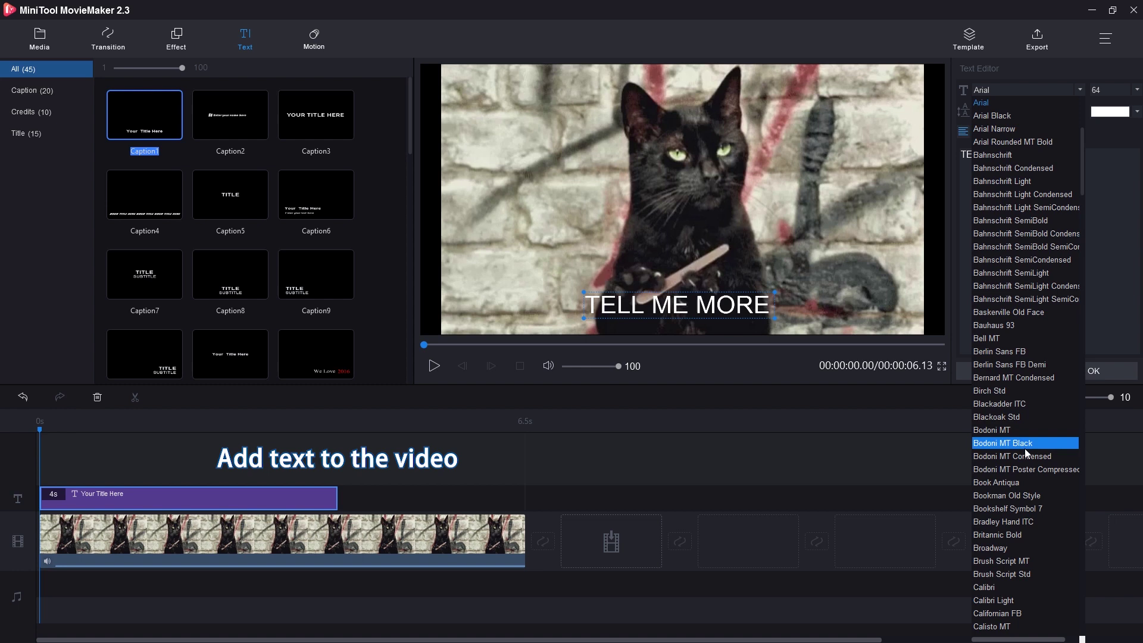
# Step: Set the caption font to Impact
pyautogui.scroll(-2, 1025, 449)
pyautogui.scroll(-8, 1024, 448)
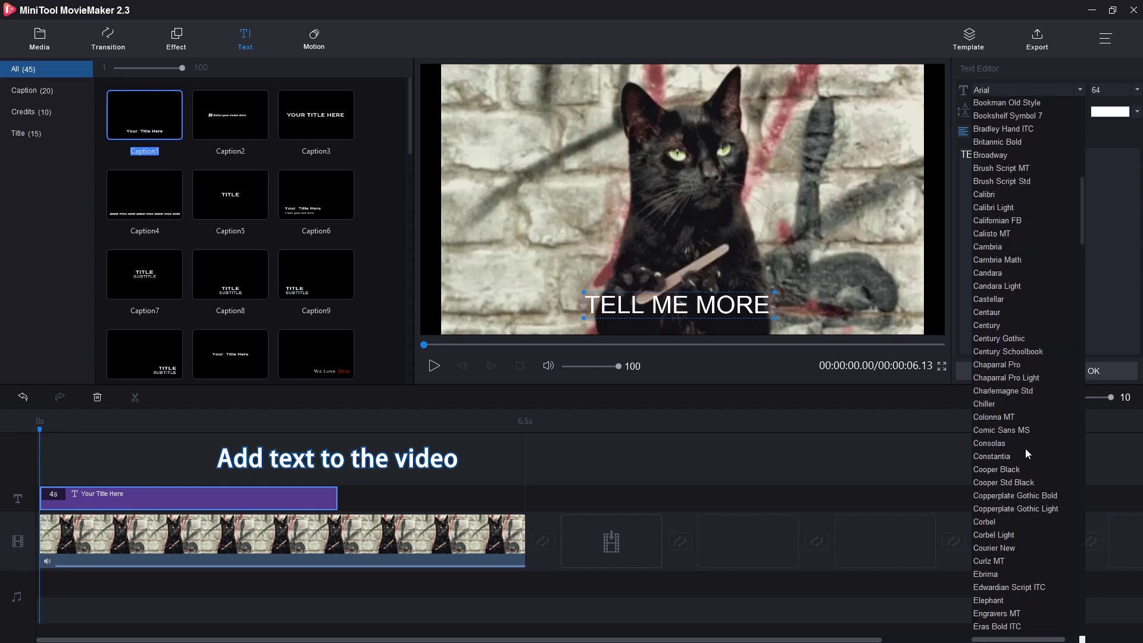
pyautogui.scroll(-3, 1026, 448)
pyautogui.scroll(-3, 1025, 449)
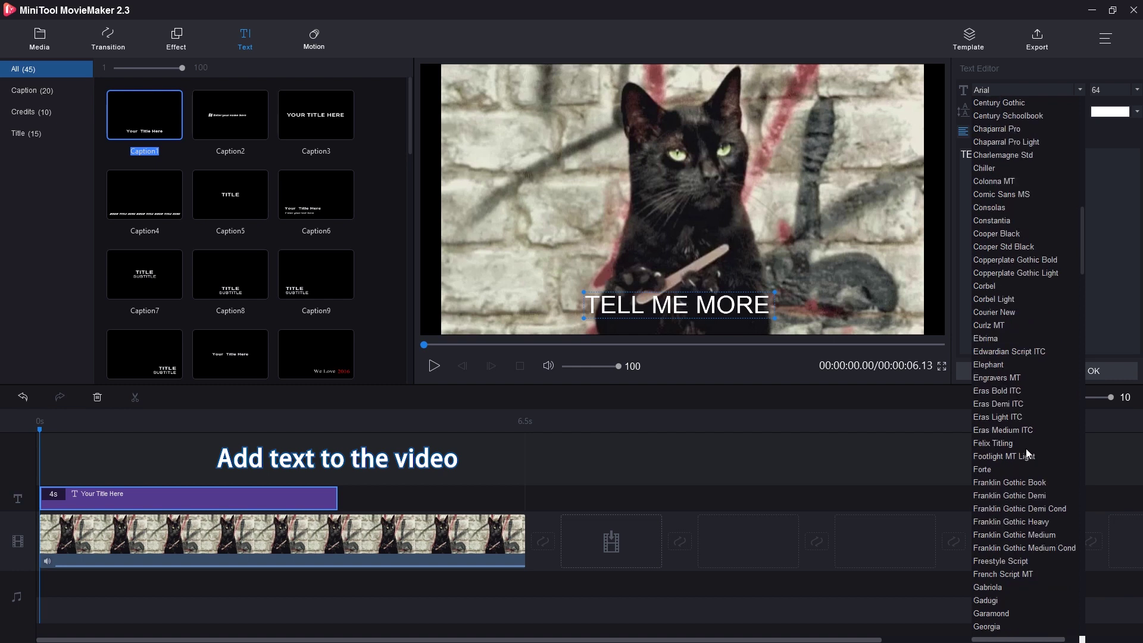
pyautogui.scroll(-6, 1027, 449)
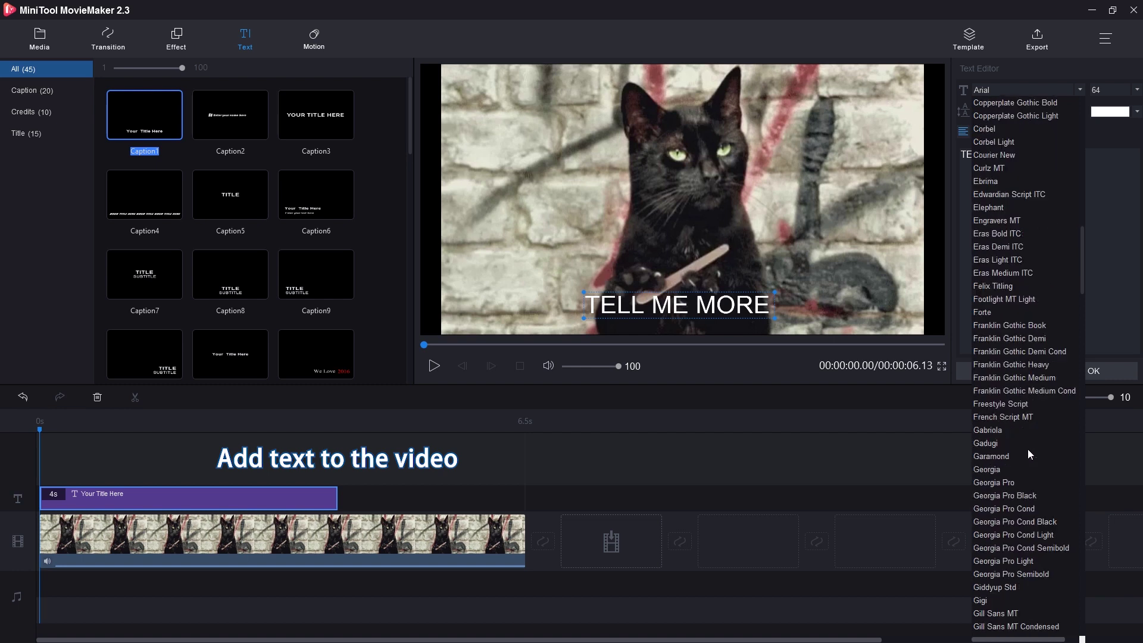
pyautogui.scroll(-4, 1028, 449)
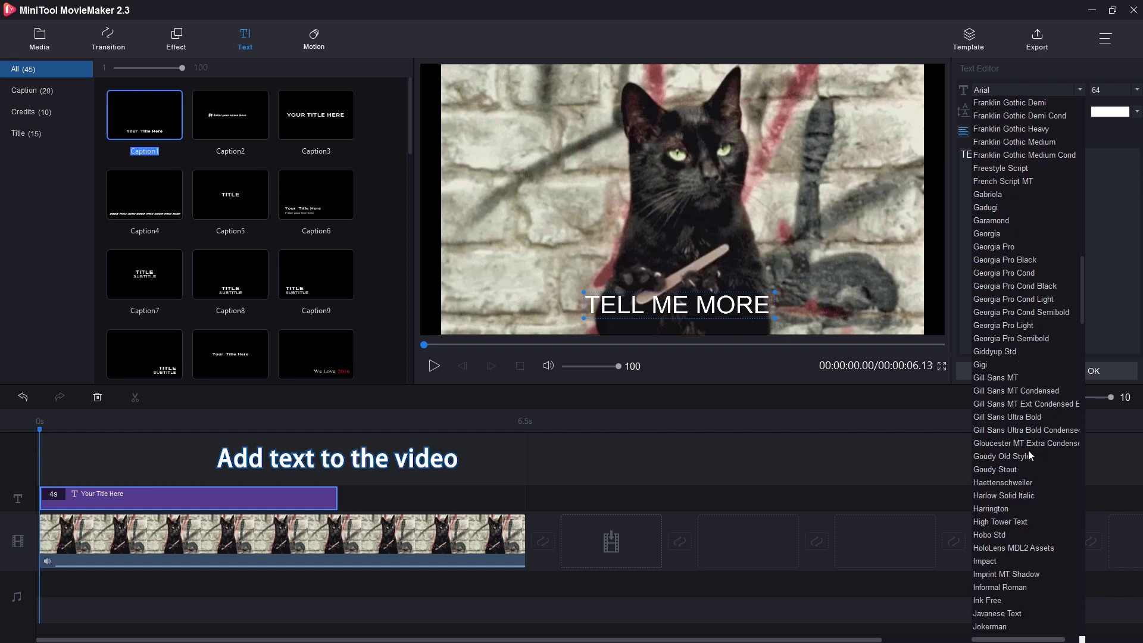
pyautogui.scroll(-2, 1028, 450)
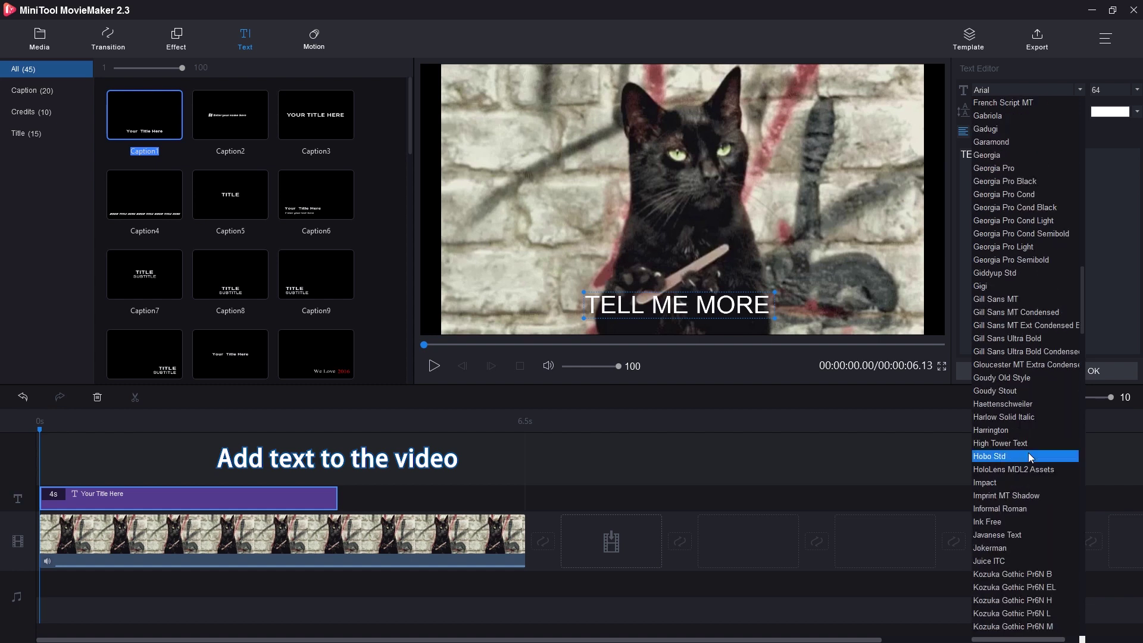
pyautogui.click(1021, 481)
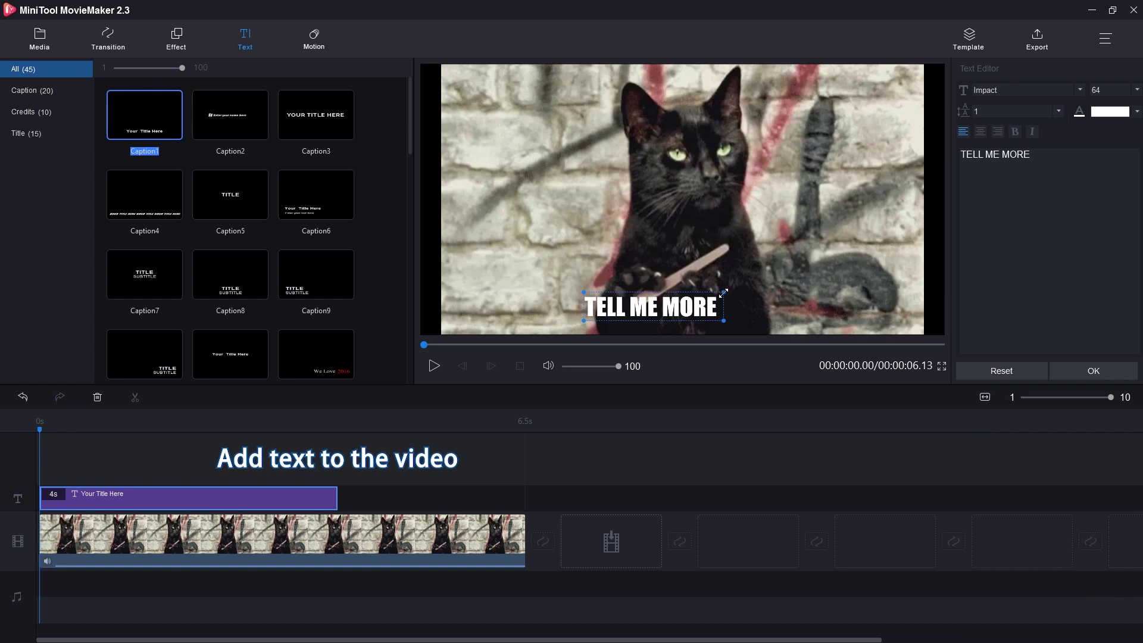
# Step: Enlarge the caption, move it higher over the cat, and apply the changes
pyautogui.moveTo(723, 294); pyautogui.dragTo(848, 276)
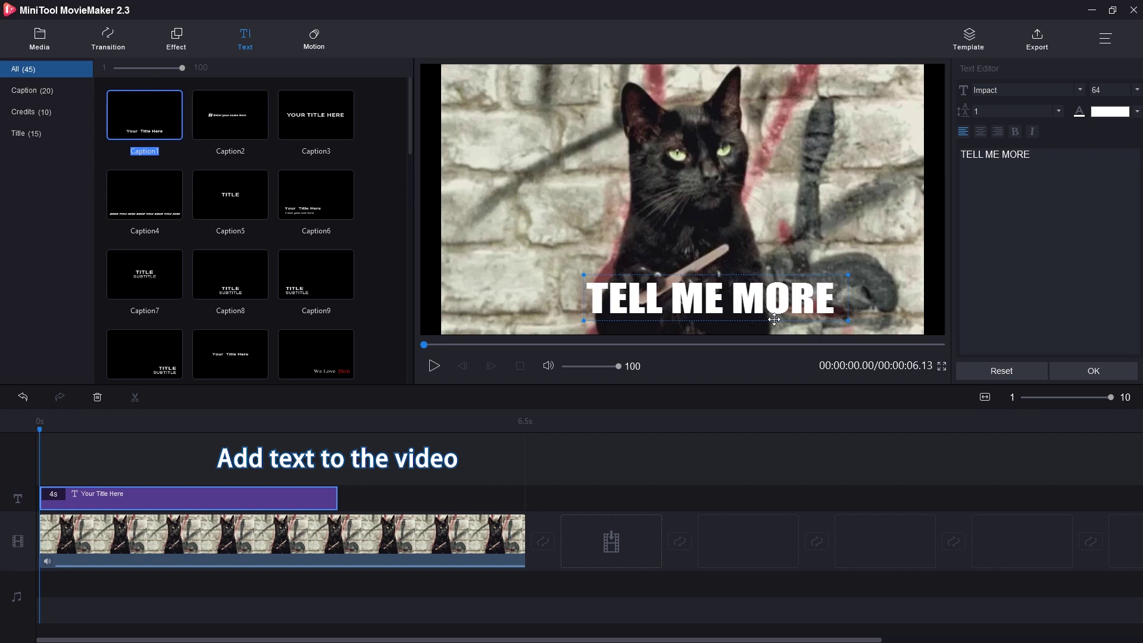
pyautogui.moveTo(774, 320); pyautogui.dragTo(753, 301)
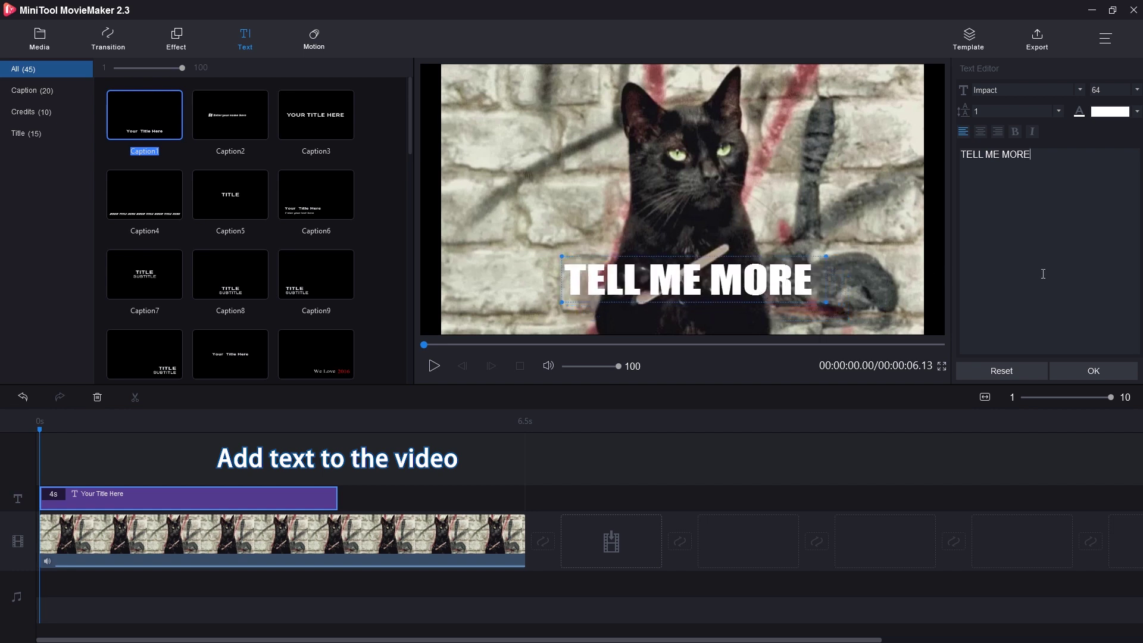
pyautogui.click(1098, 372)
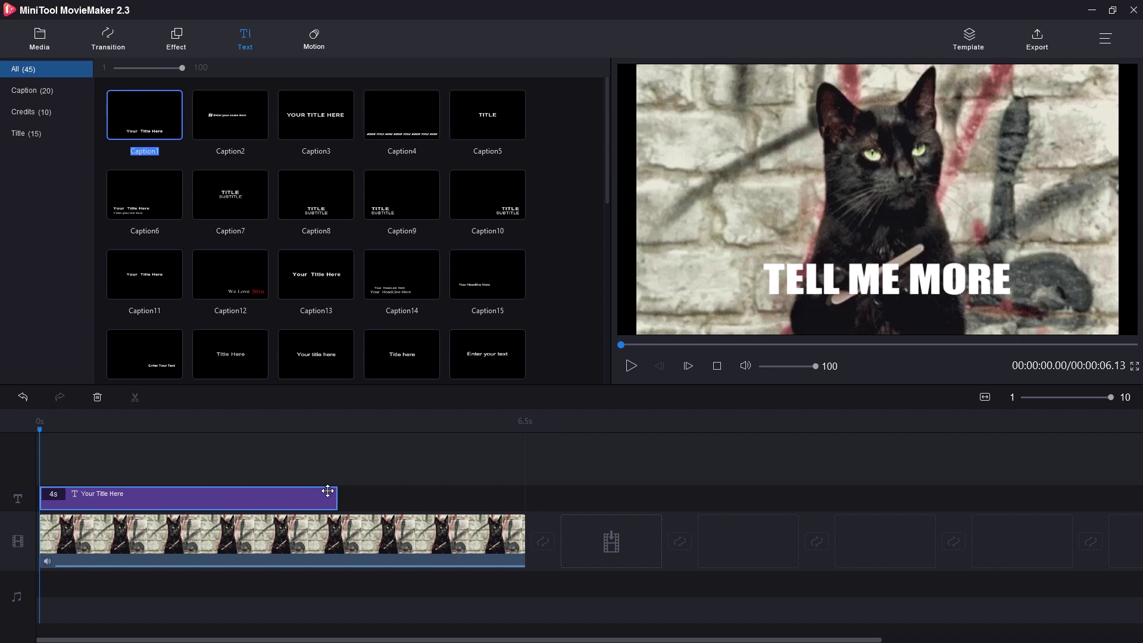
# Step: Extend the caption to 6.5 seconds and play the preview from the start
pyautogui.moveTo(337, 495); pyautogui.dragTo(524, 500)
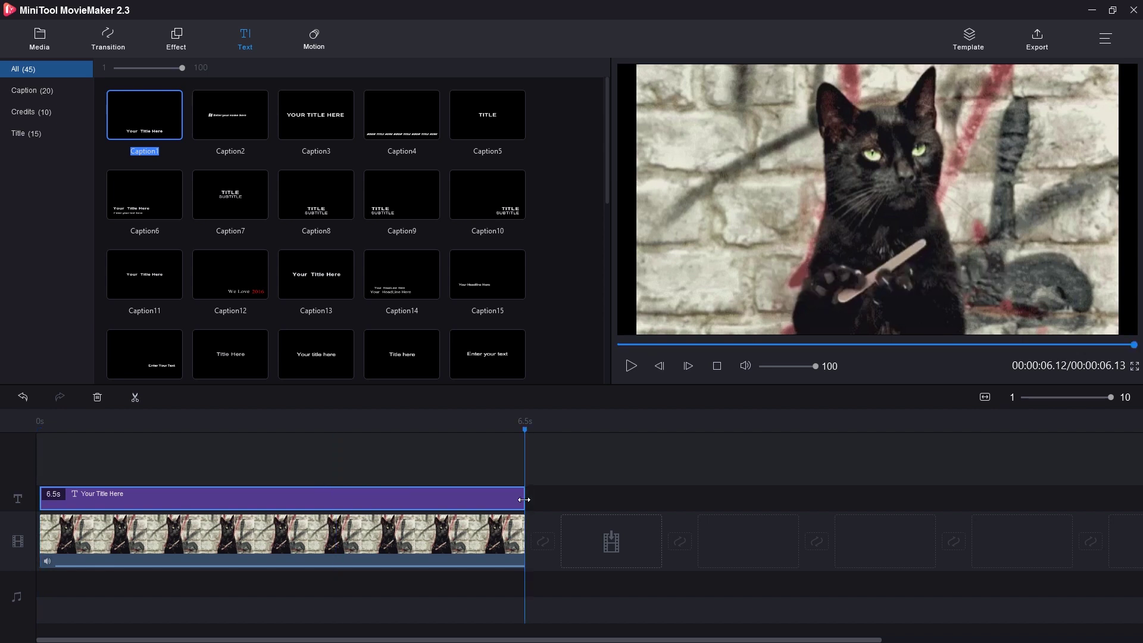
pyautogui.click(83, 496)
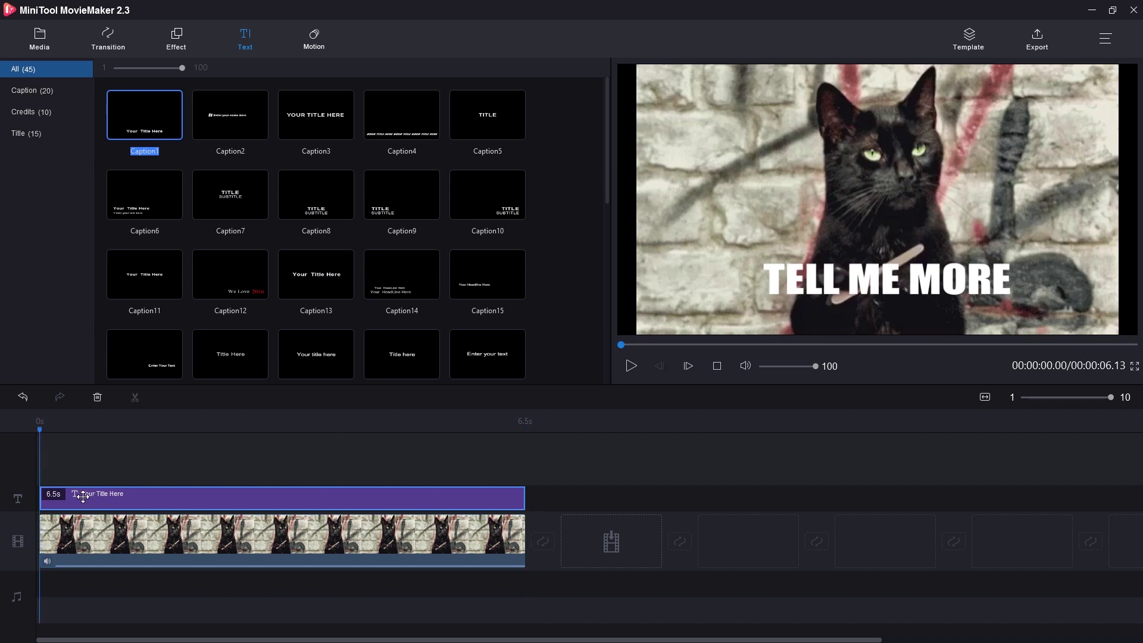
pyautogui.click(632, 366)
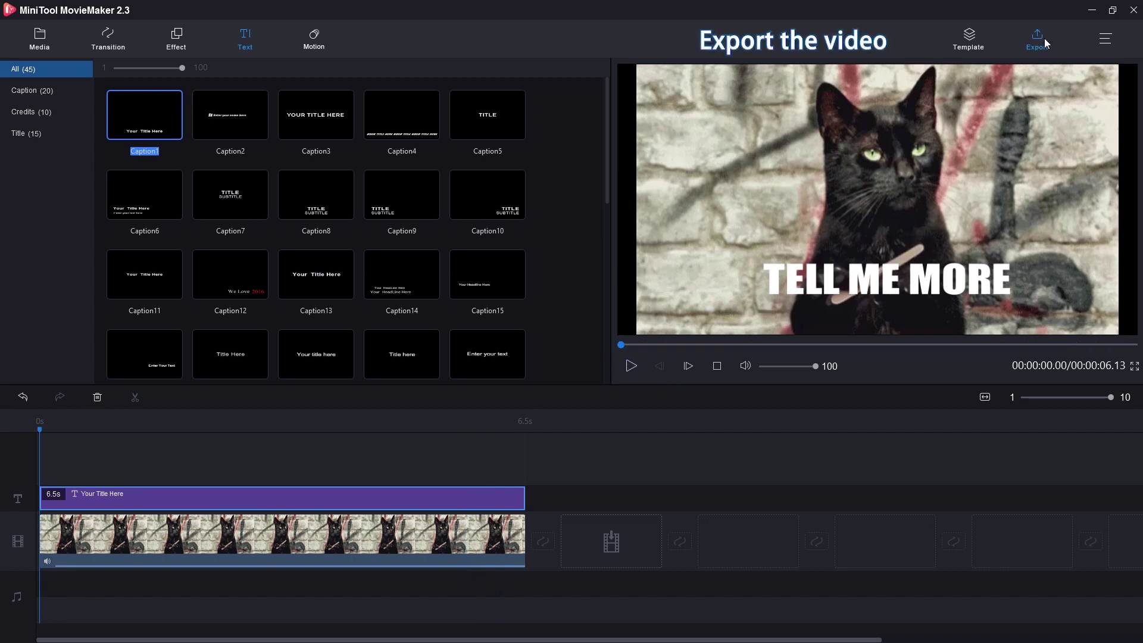
# Step: Name the export TELLMEMORE and choose GIF as the output format
pyautogui.click(1039, 37)
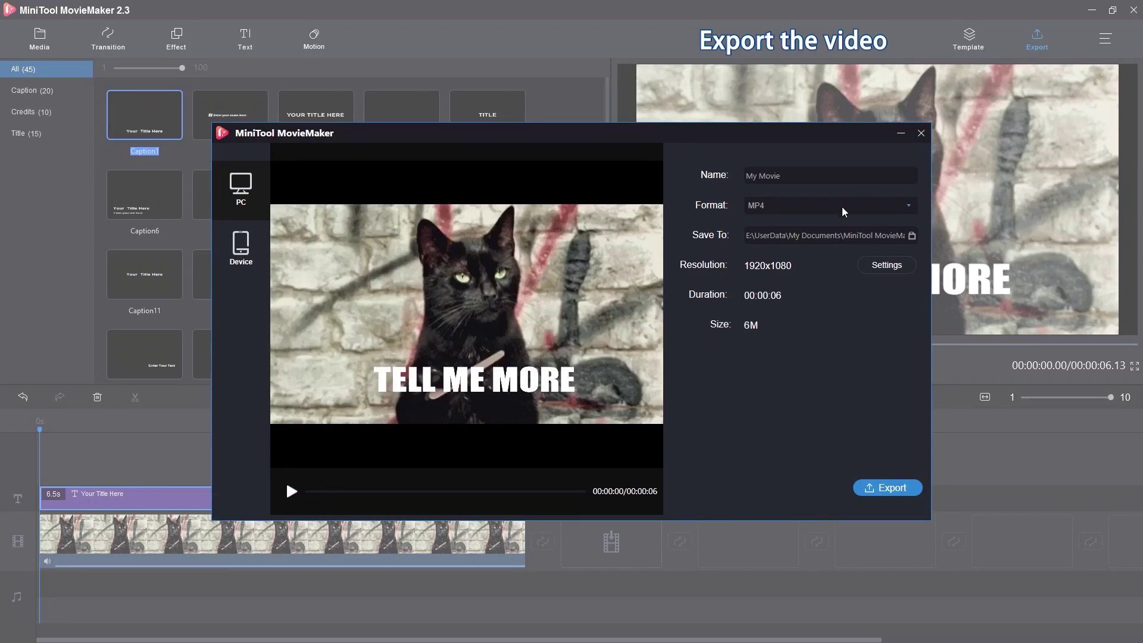
pyautogui.moveTo(792, 177); pyautogui.dragTo(747, 177)
pyautogui.press('BackSpace')
pyautogui.write('TELLMEMORE')
pyautogui.click(820, 209)
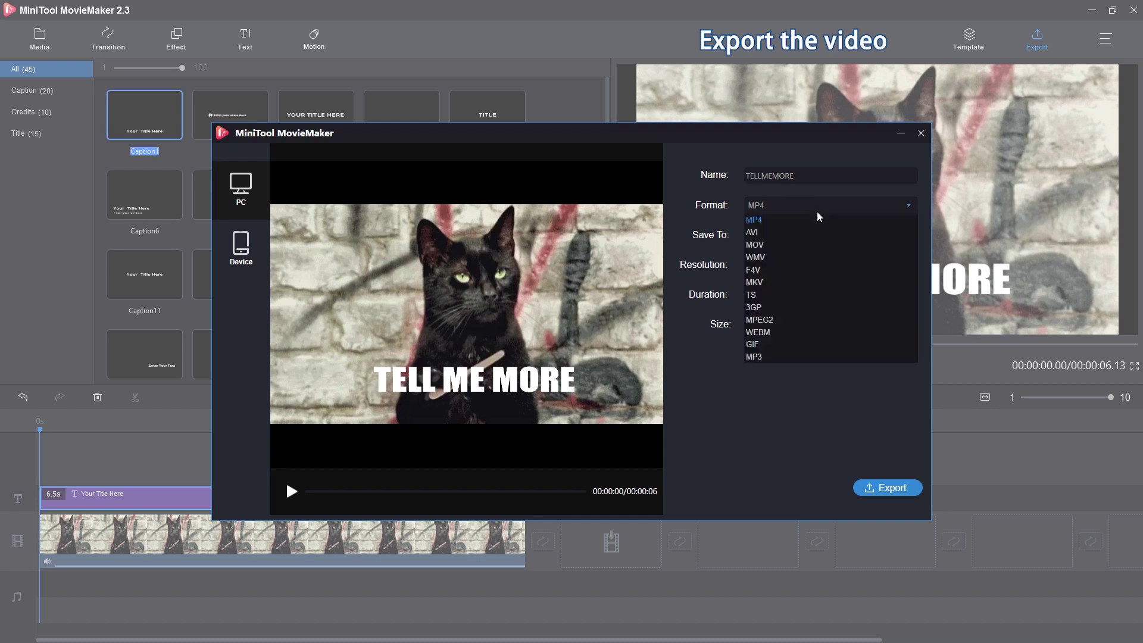
pyautogui.click(790, 345)
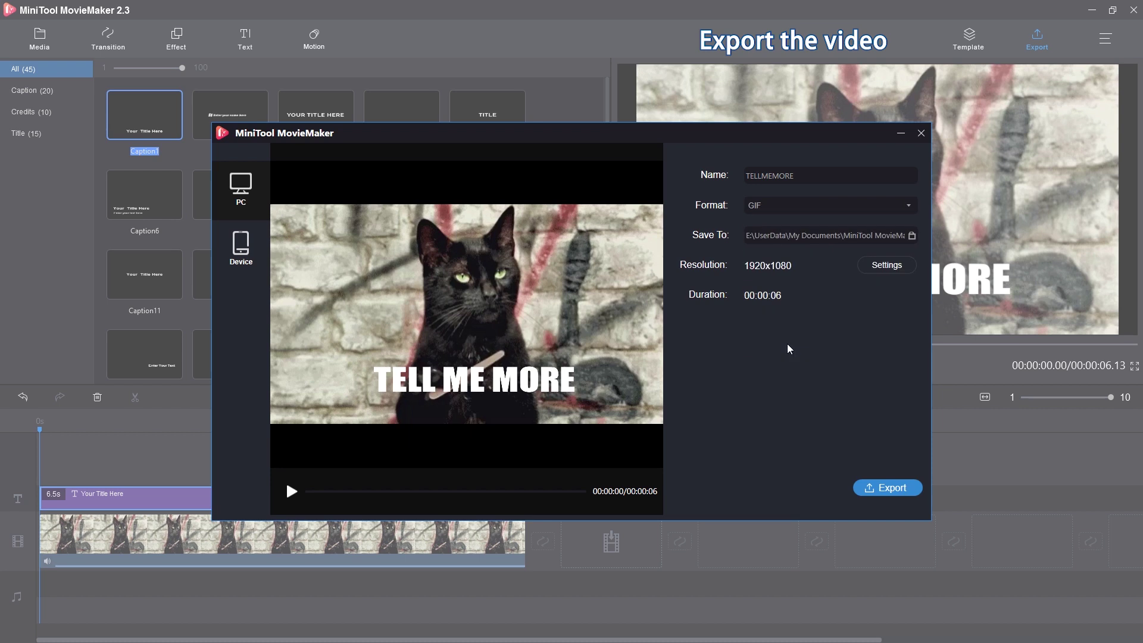
# Step: Set the export save location to the Videos folder
pyautogui.click(911, 235)
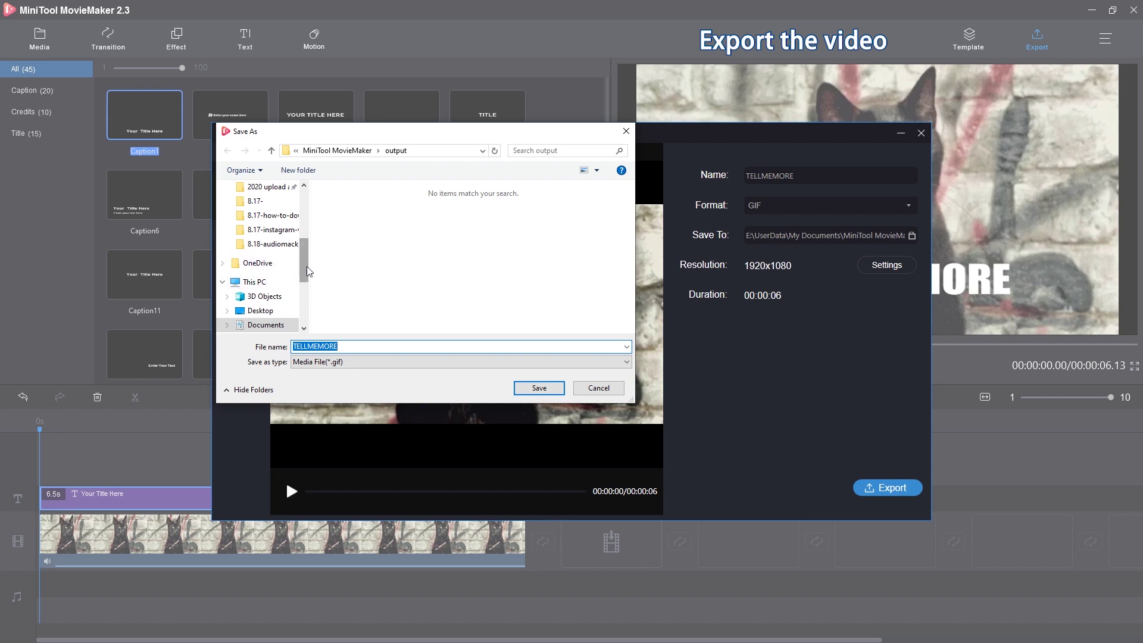
pyautogui.moveTo(306, 266); pyautogui.dragTo(299, 215)
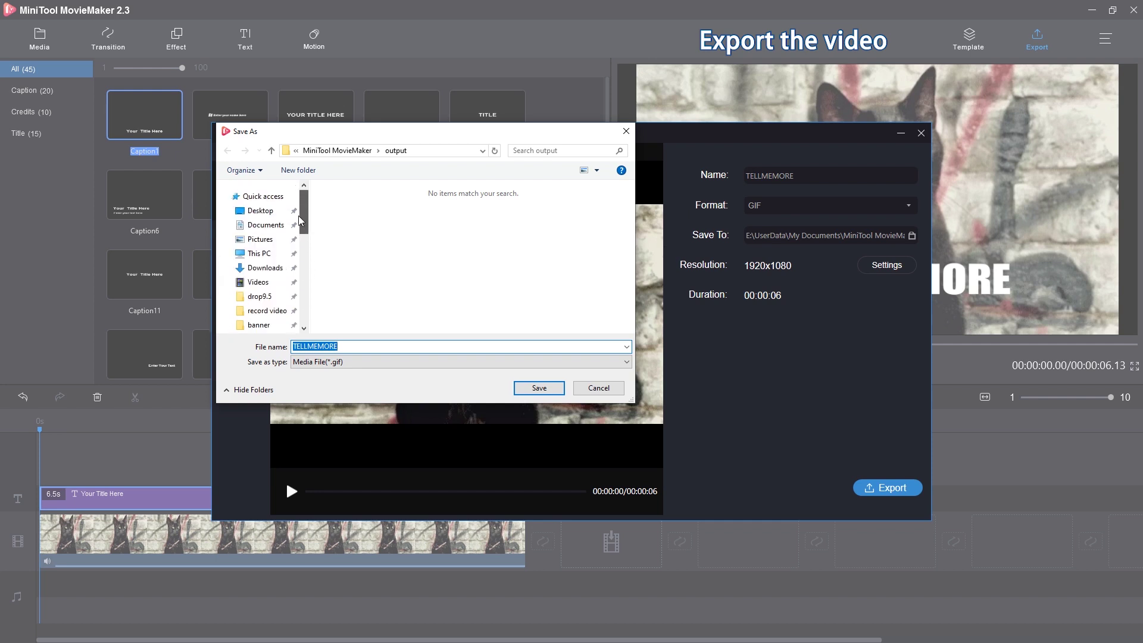
pyautogui.click(265, 285)
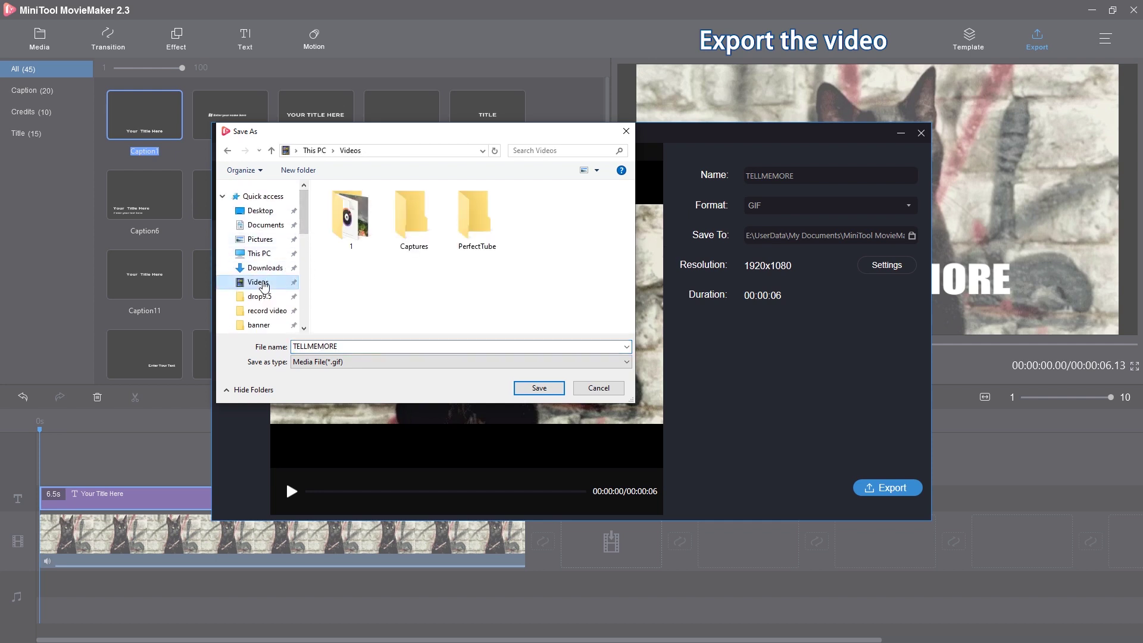
pyautogui.click(539, 389)
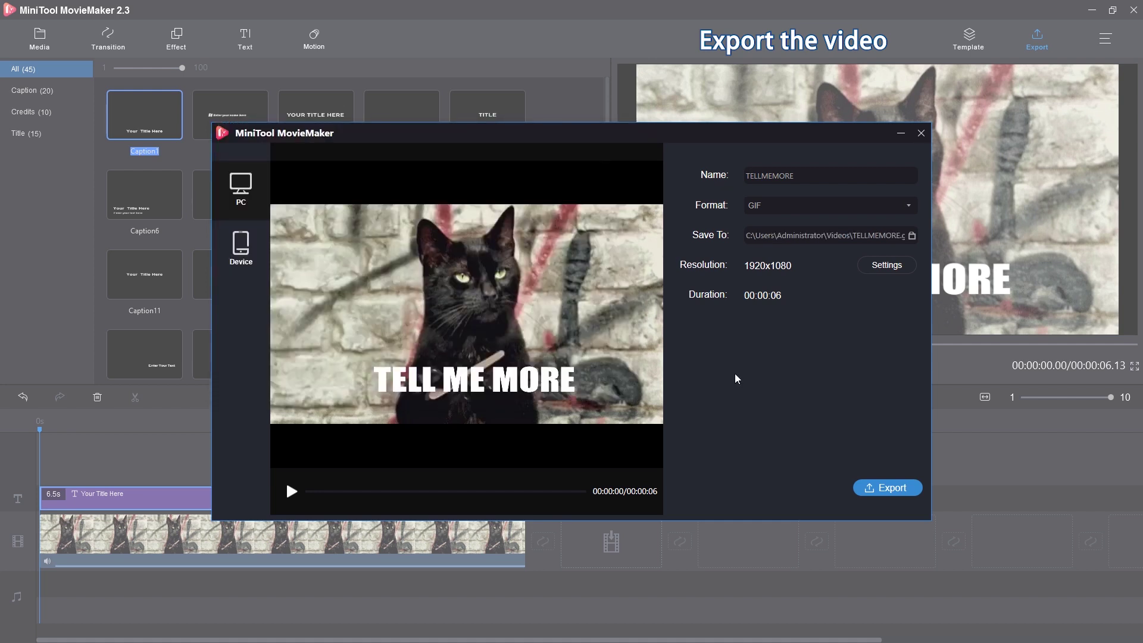
# Step: Start exporting the TELLMEMORE GIF
pyautogui.click(891, 493)
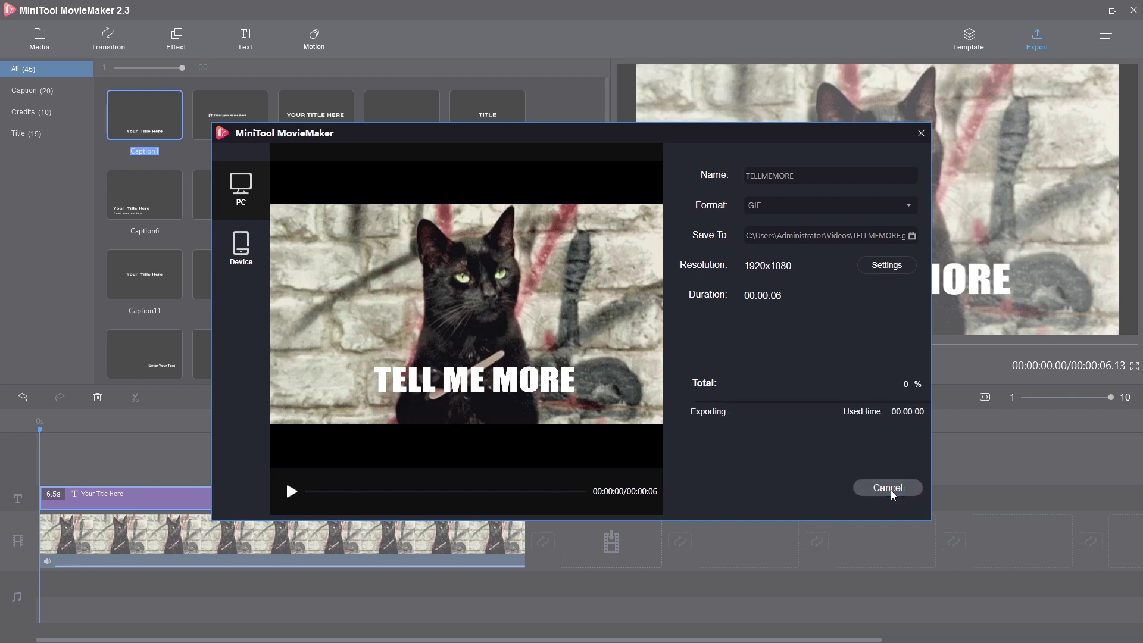